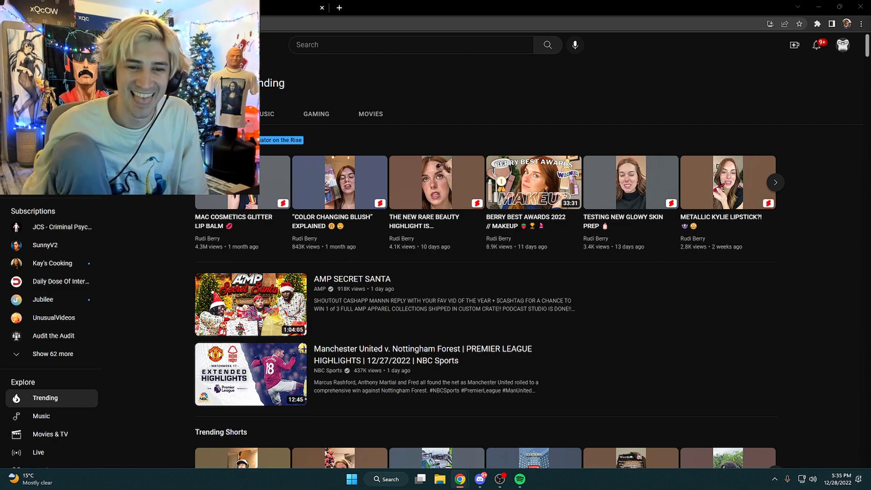
Sing along to Adele's 'Someone Like You' in Spotify's lyrics view, then pause and minimize Spotify.
key(alt+Tab)
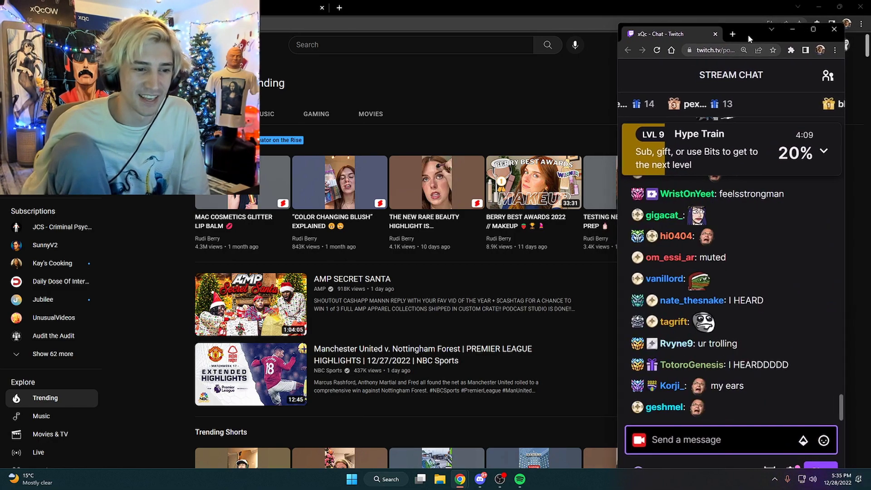
key(alt+Tab)
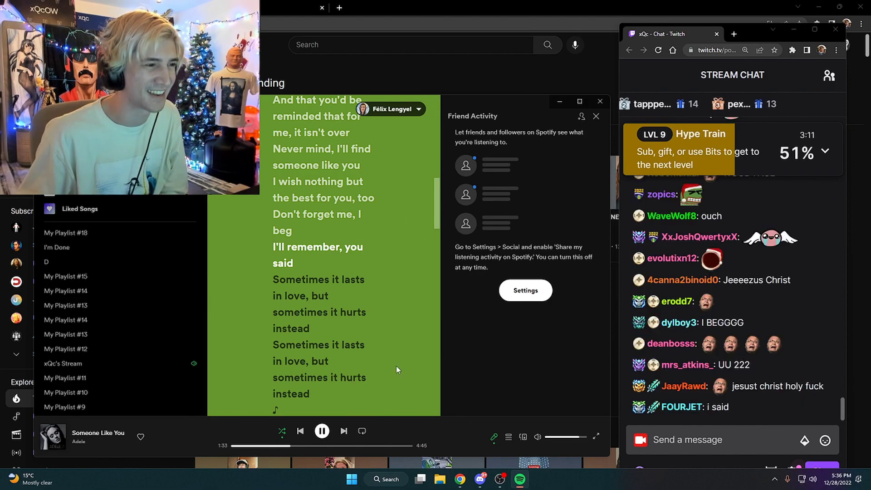
key(space)
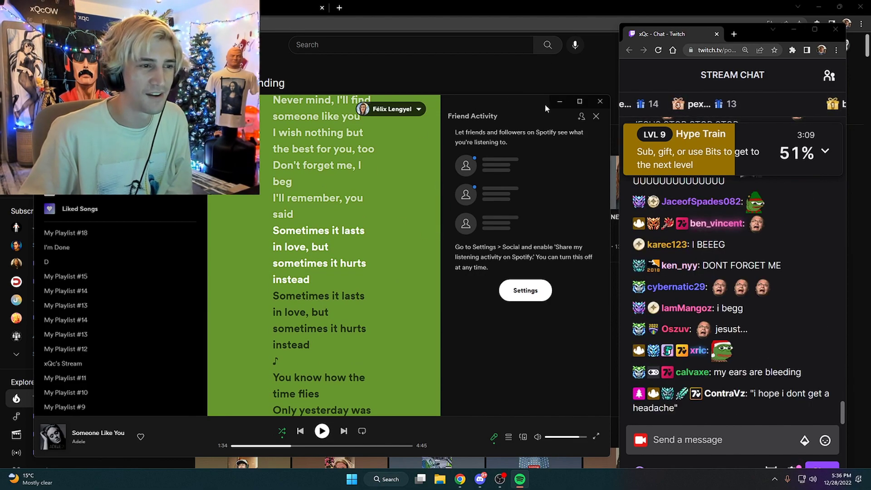
click(559, 101)
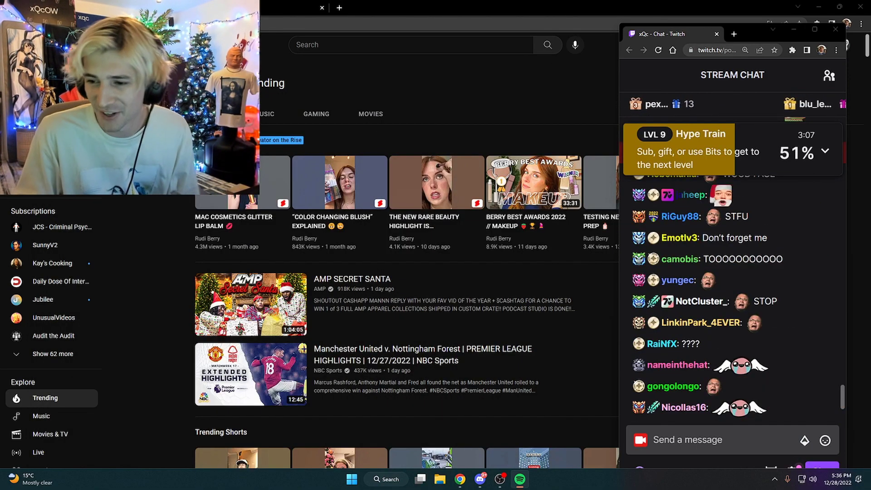